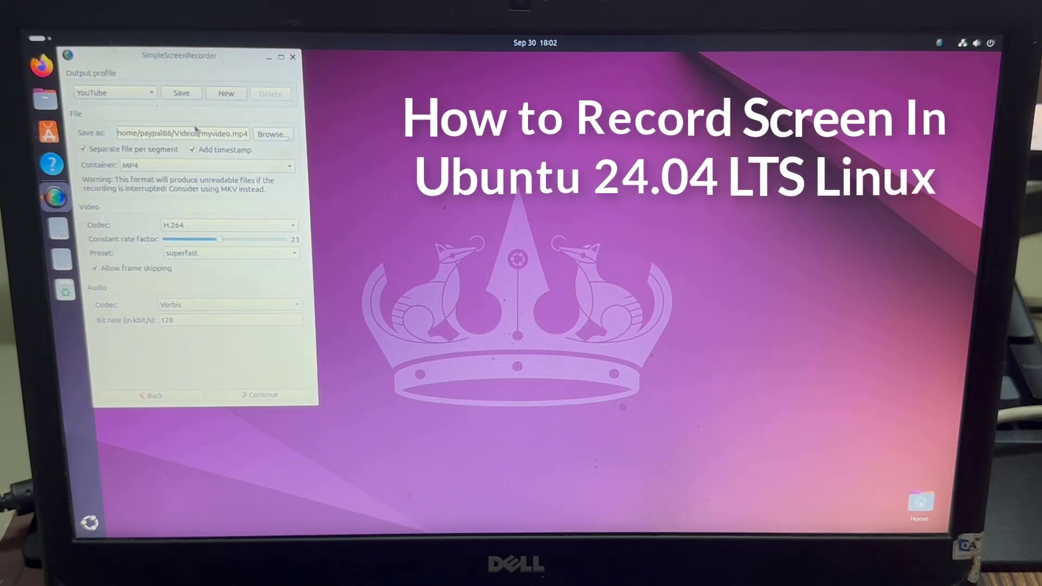
Bring up the GNOME applications grid from the desktop with Super+A.
left_click(271, 134)
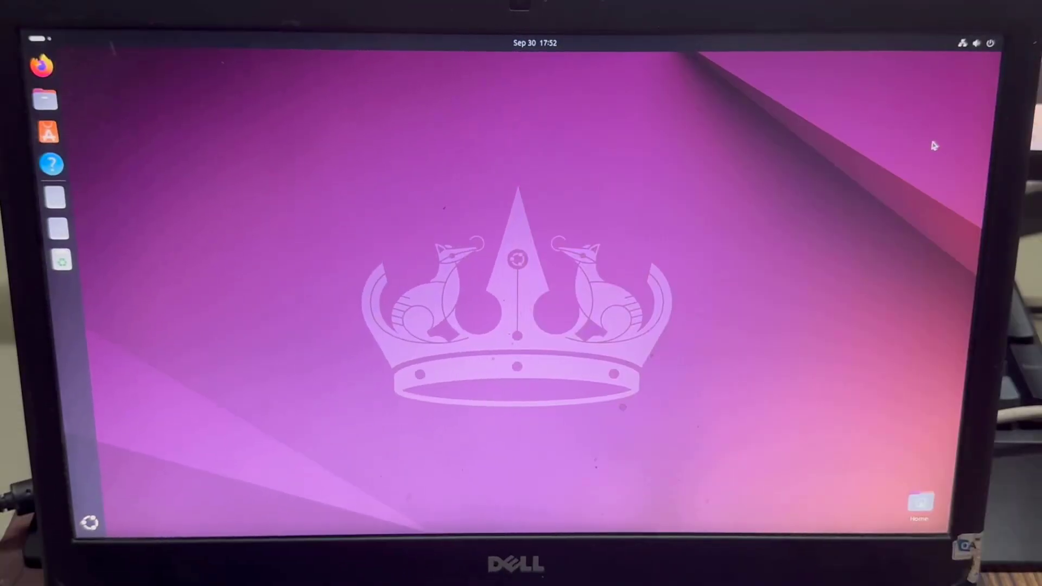
key("super+a")
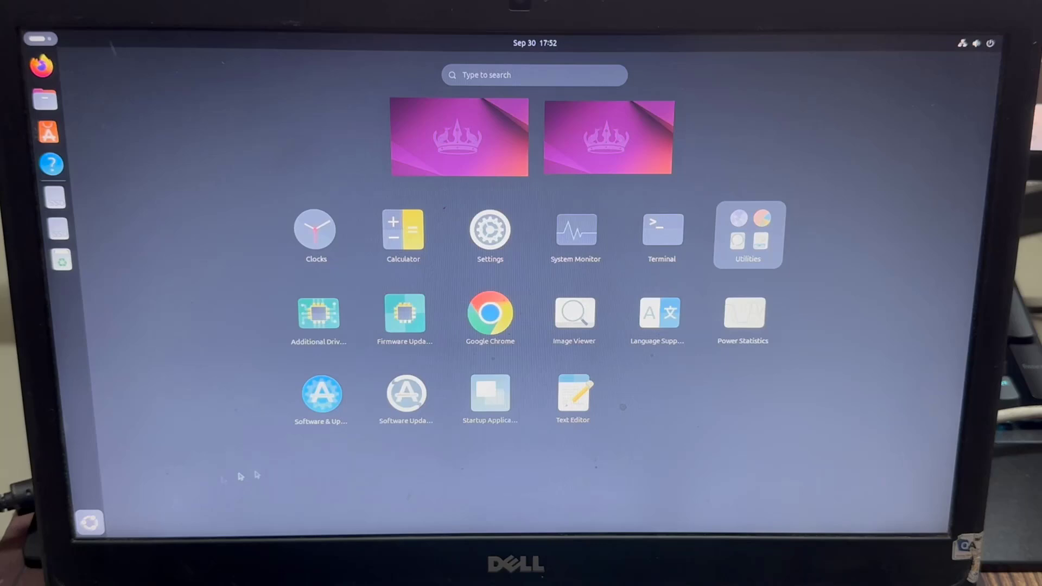
Launch Terminal and run 'sudo apt install simplescreenrecorder', entering the administrator password.
left_click(663, 230)
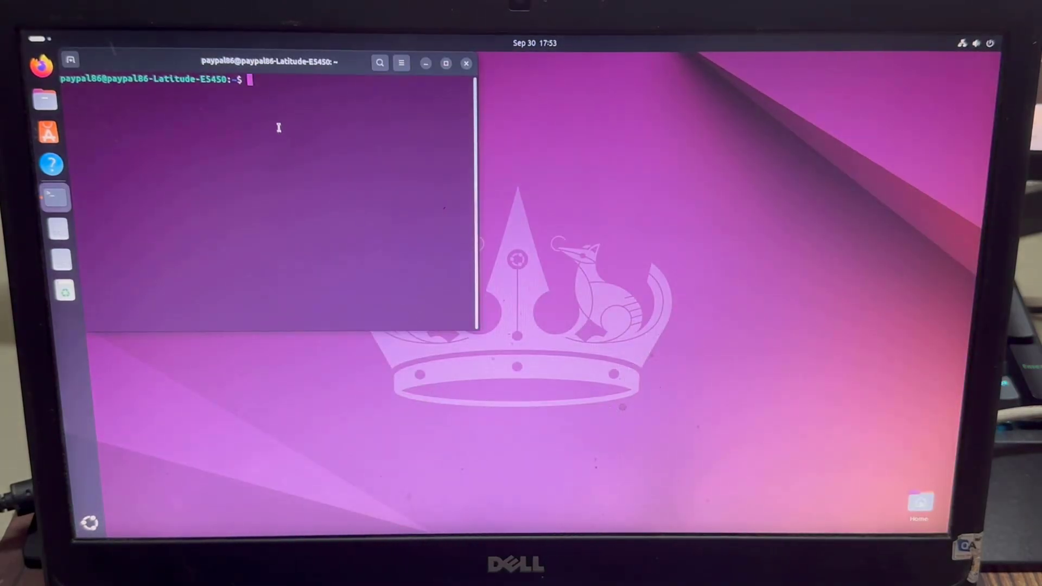
type("su")
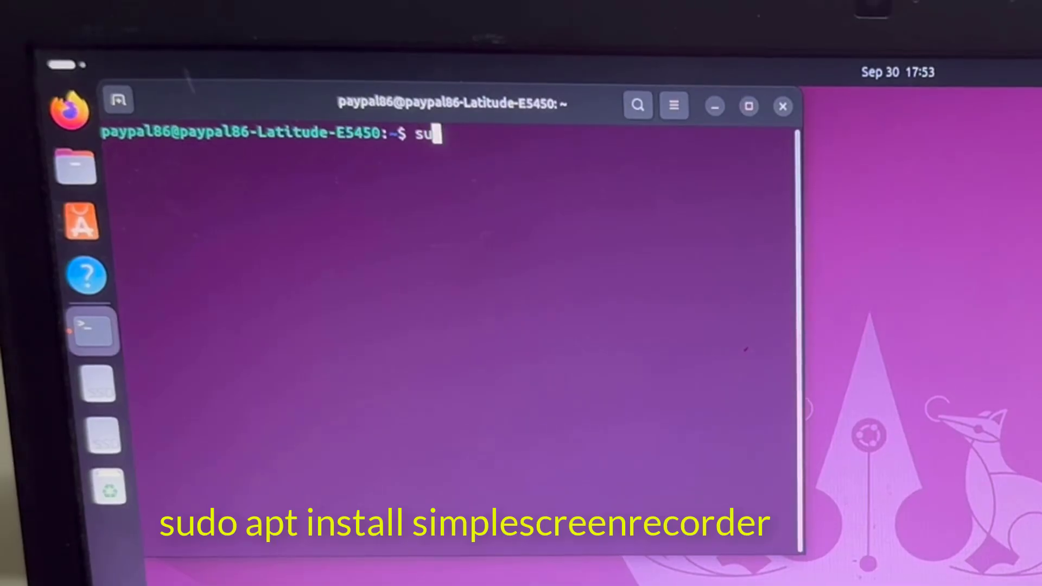
type("do apt ")
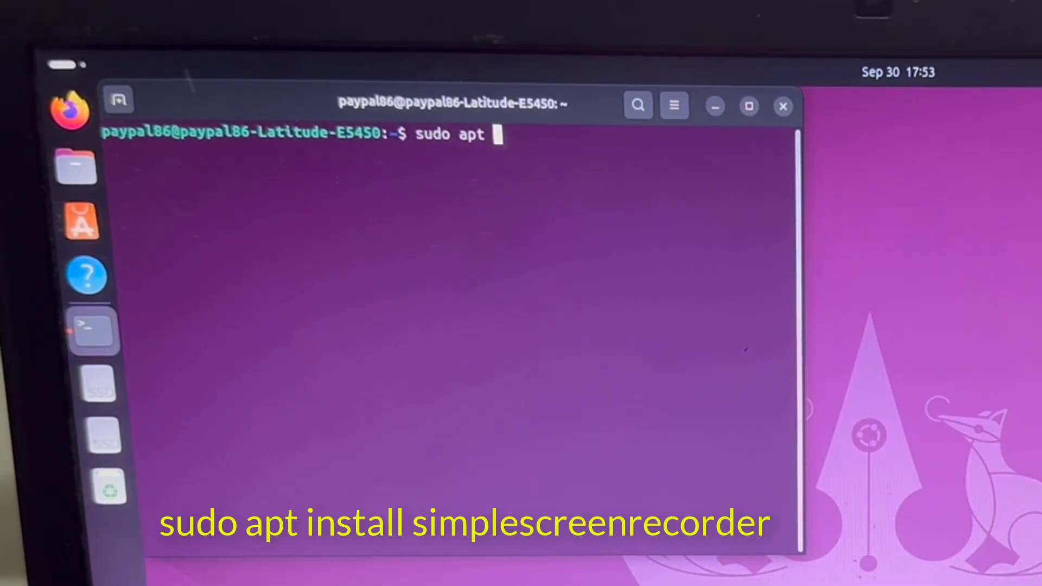
type("install ")
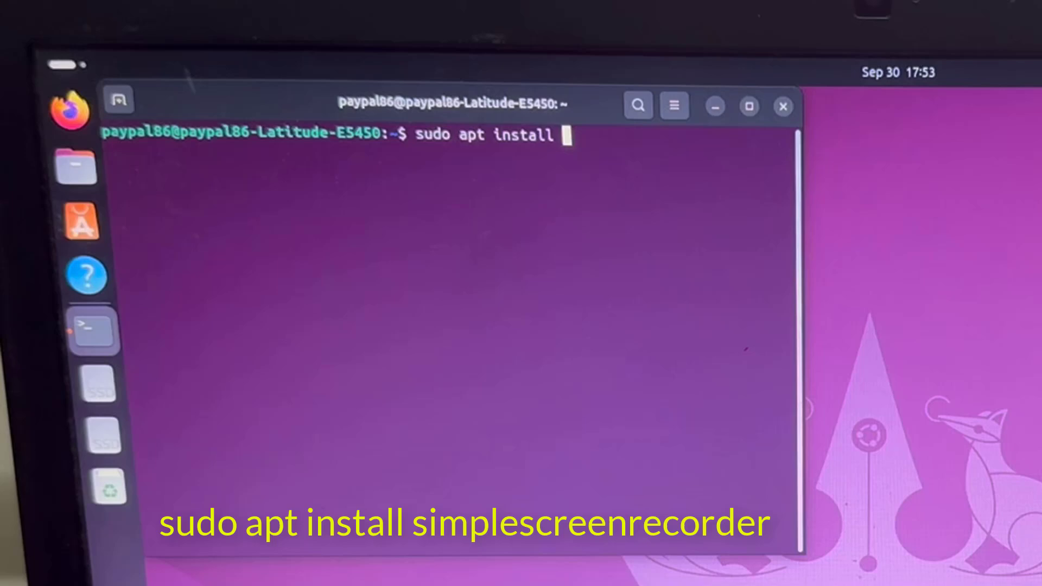
type("simplesc")
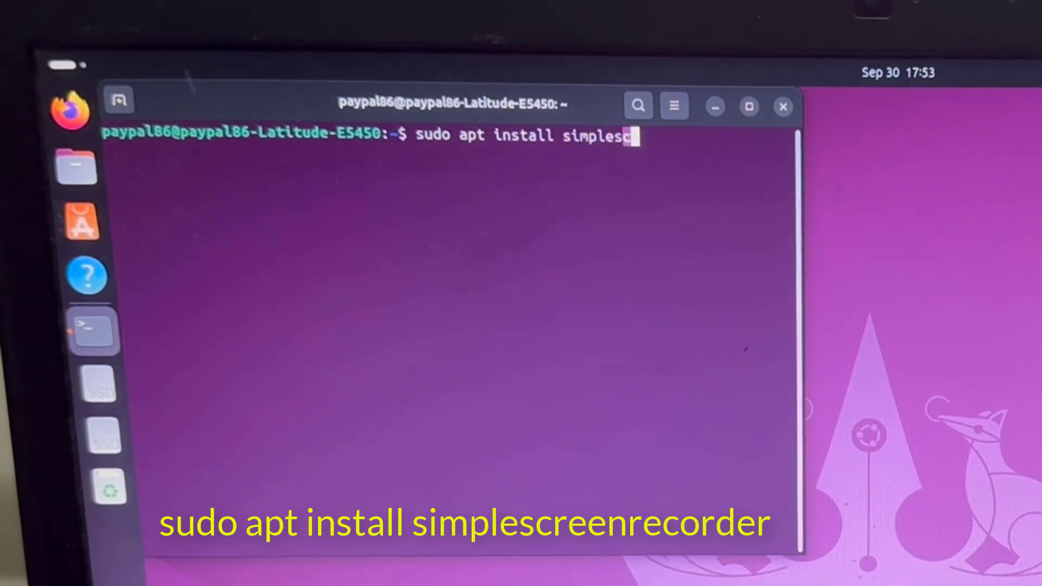
type("reenrec")
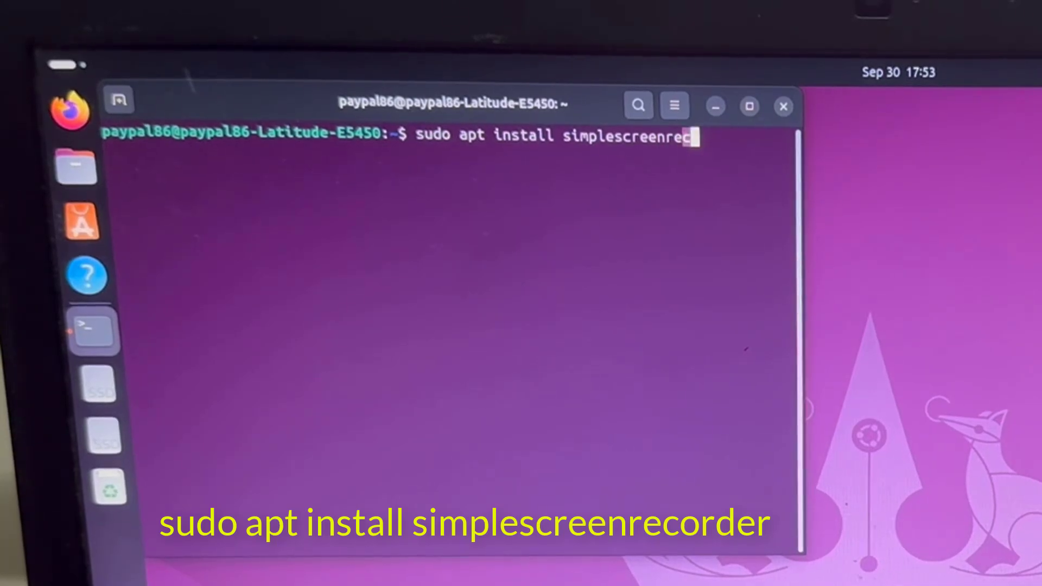
type("orde")
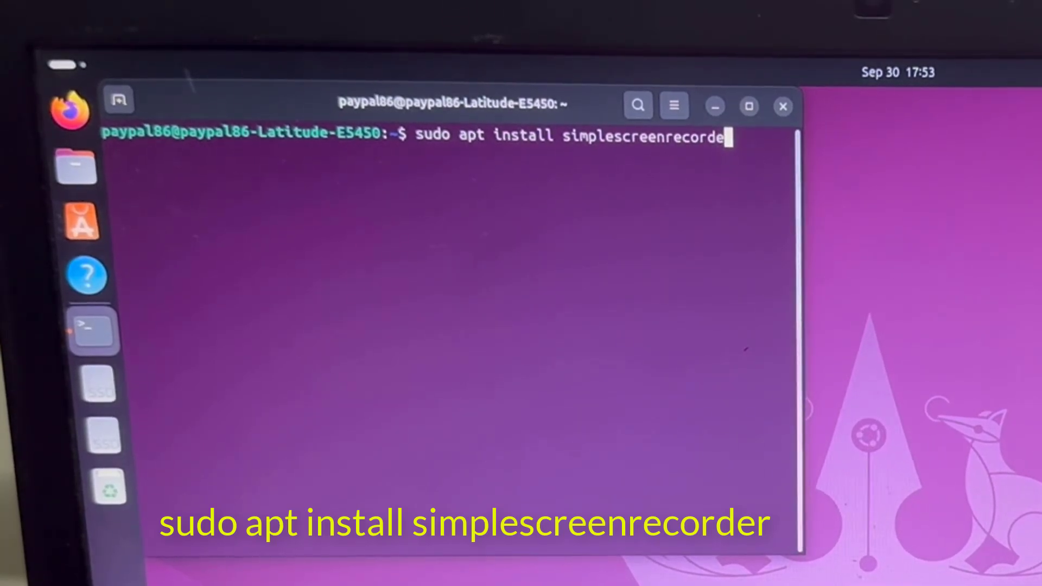
type("r")
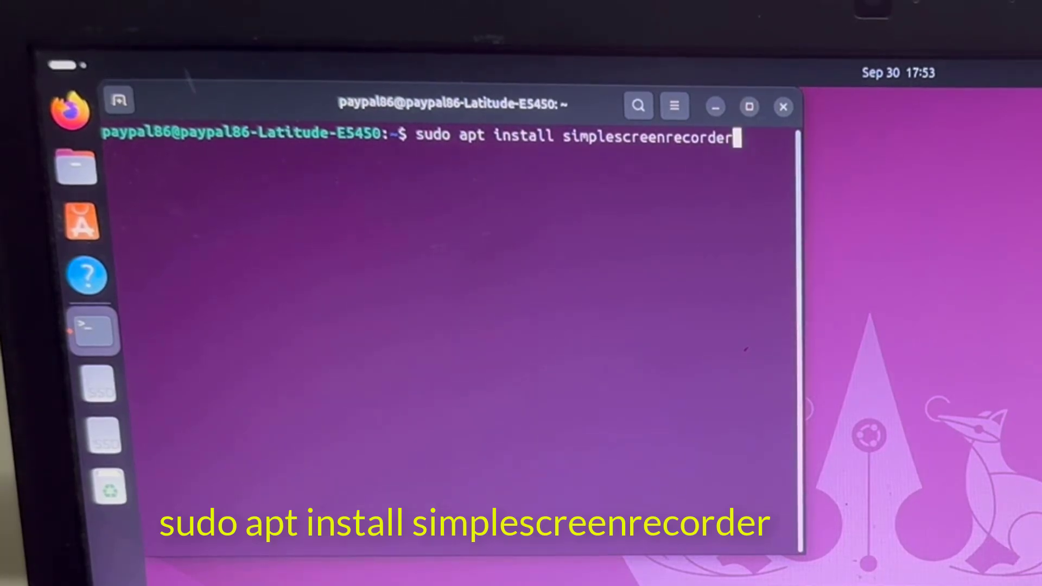
key("Return")
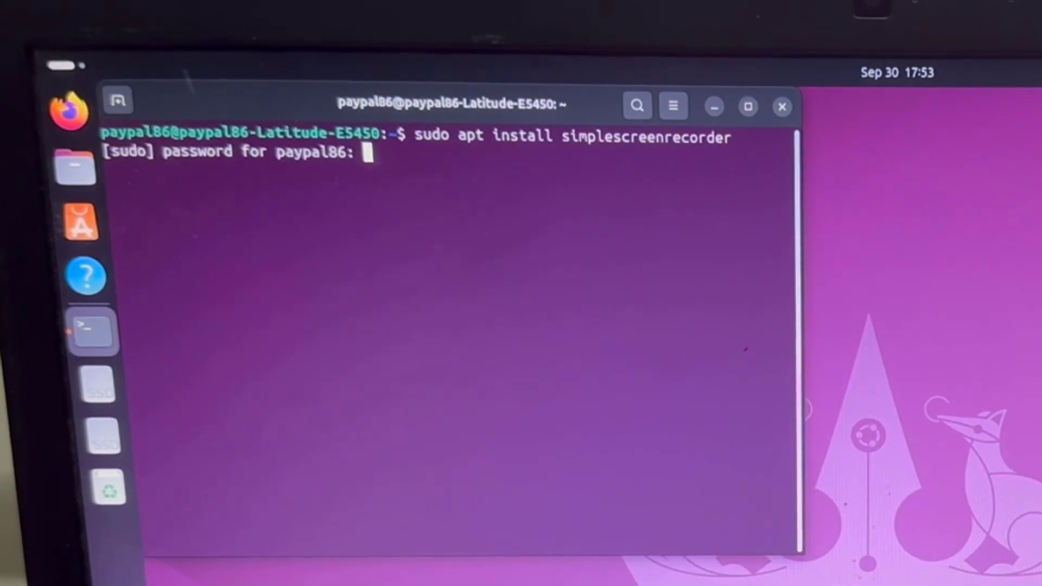
key("Return")
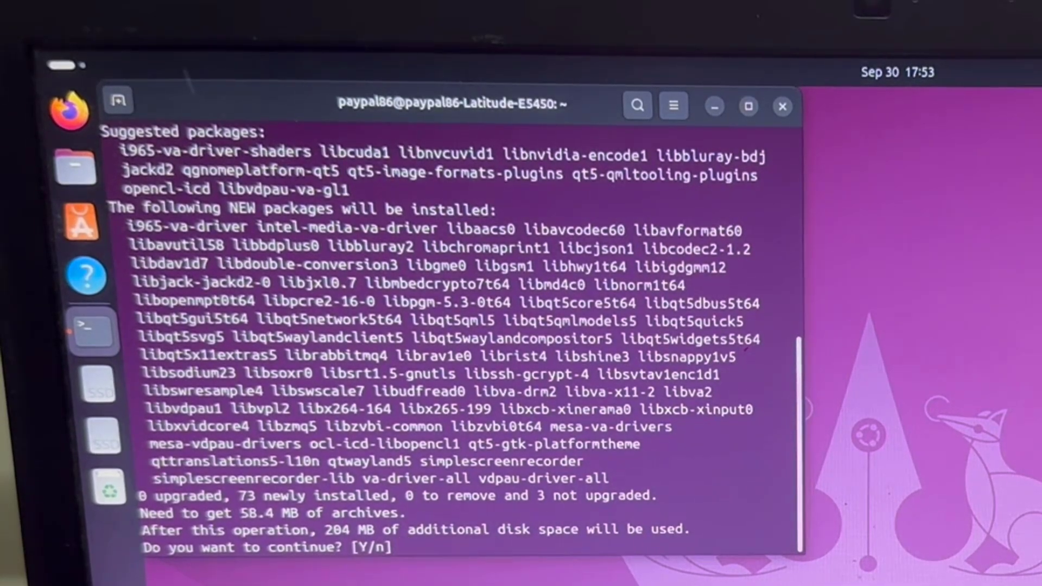
type("y")
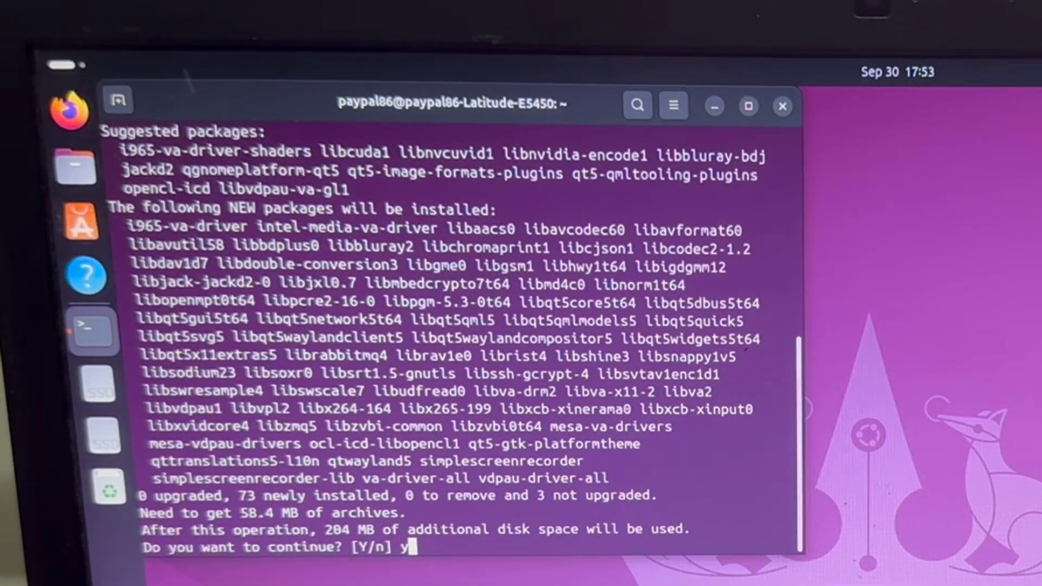
Confirm the 73-package install, then clear and close the terminal once it finishes.
key("Return")
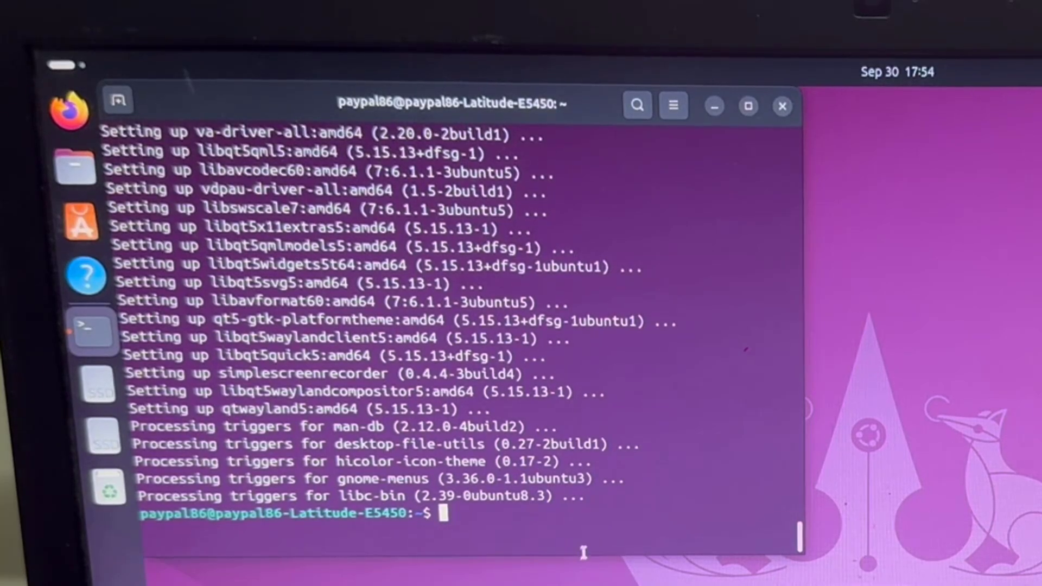
type("c")
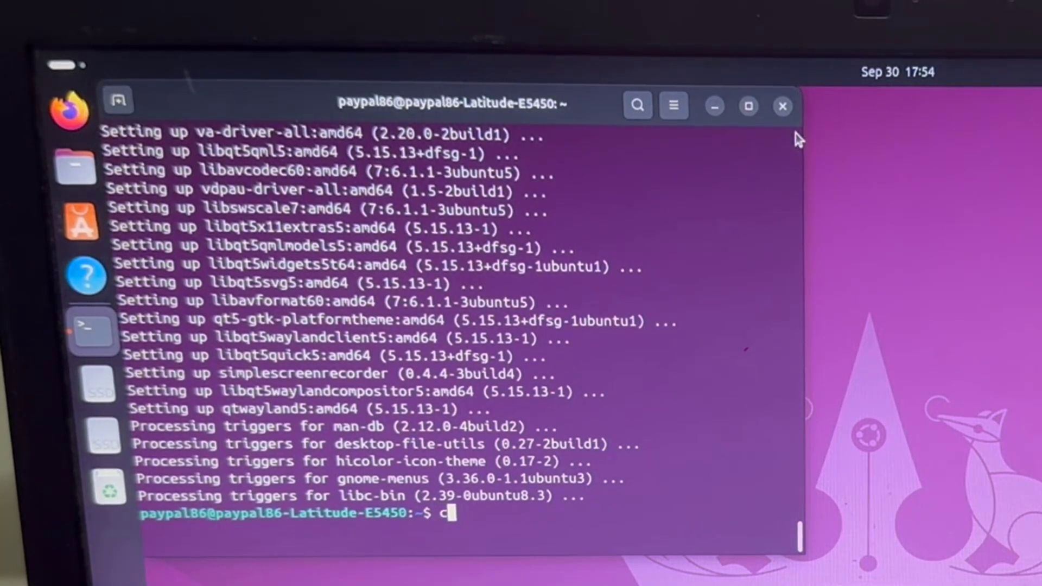
type("lear")
key("Return")
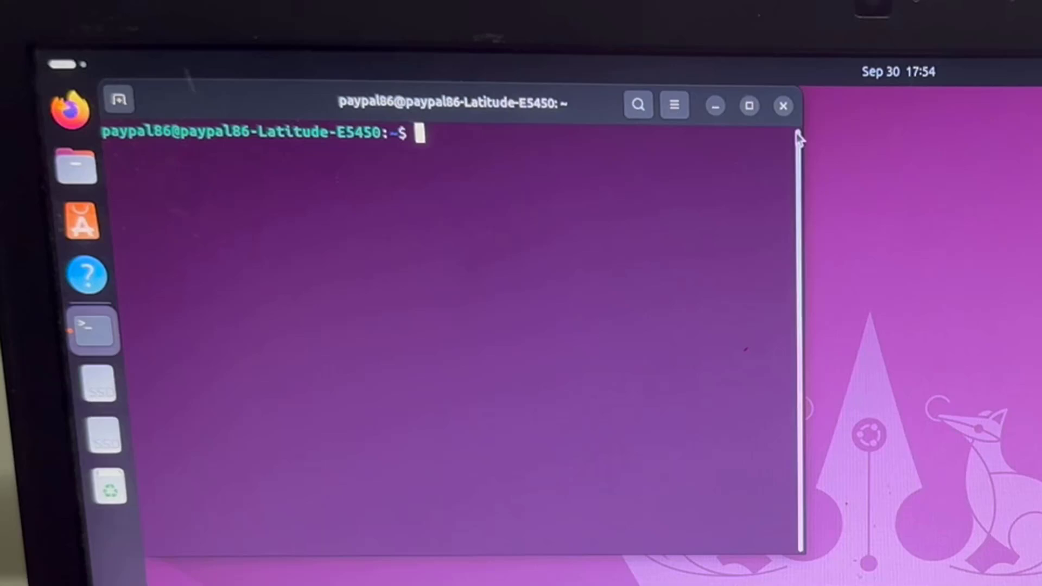
left_click(783, 105)
Search the applications overview for 'simple' and launch SimpleScreenRecorder.
left_click(89, 522)
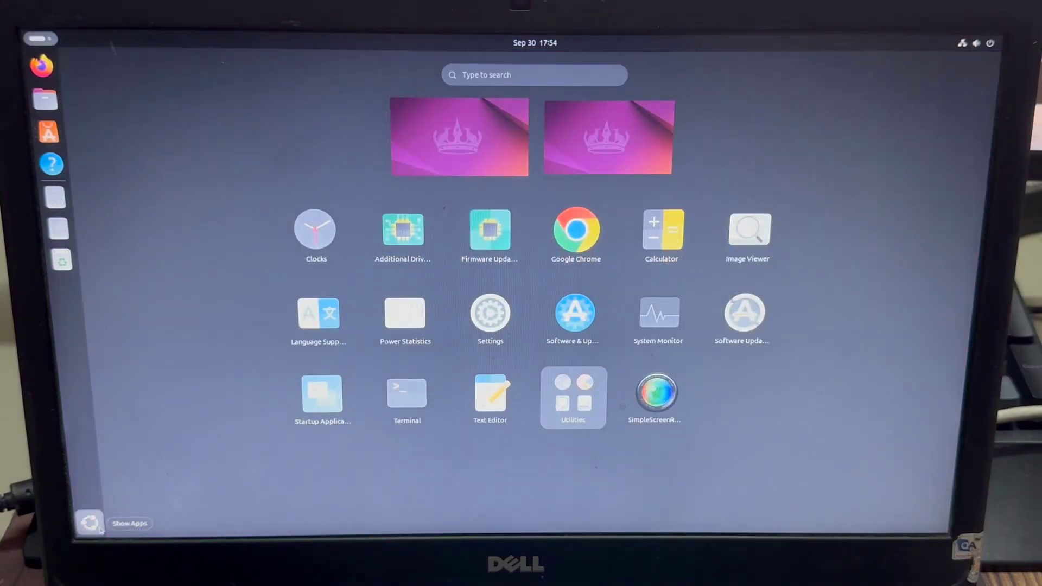
left_click(502, 74)
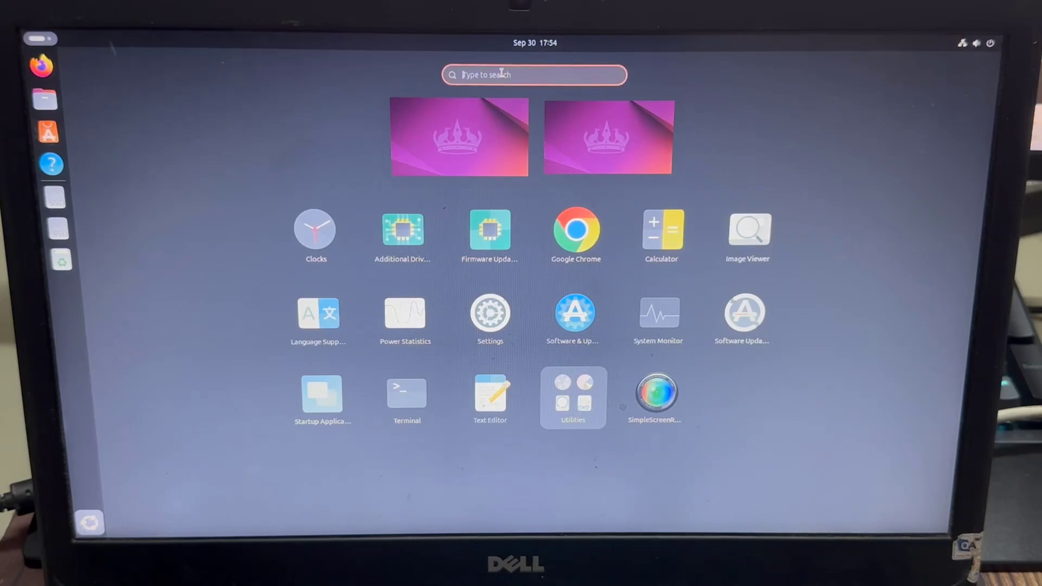
type("simple")
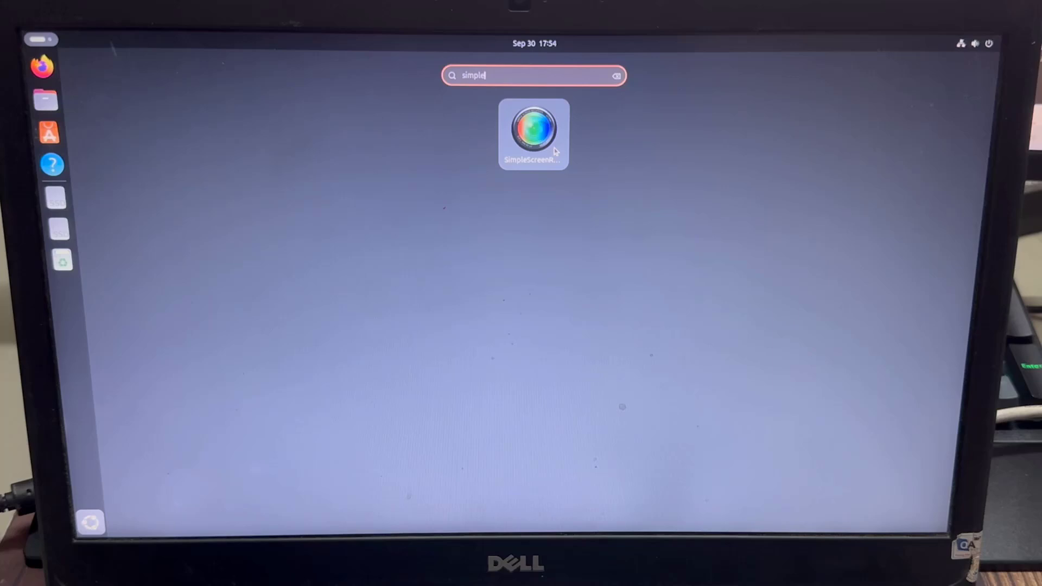
left_click(534, 131)
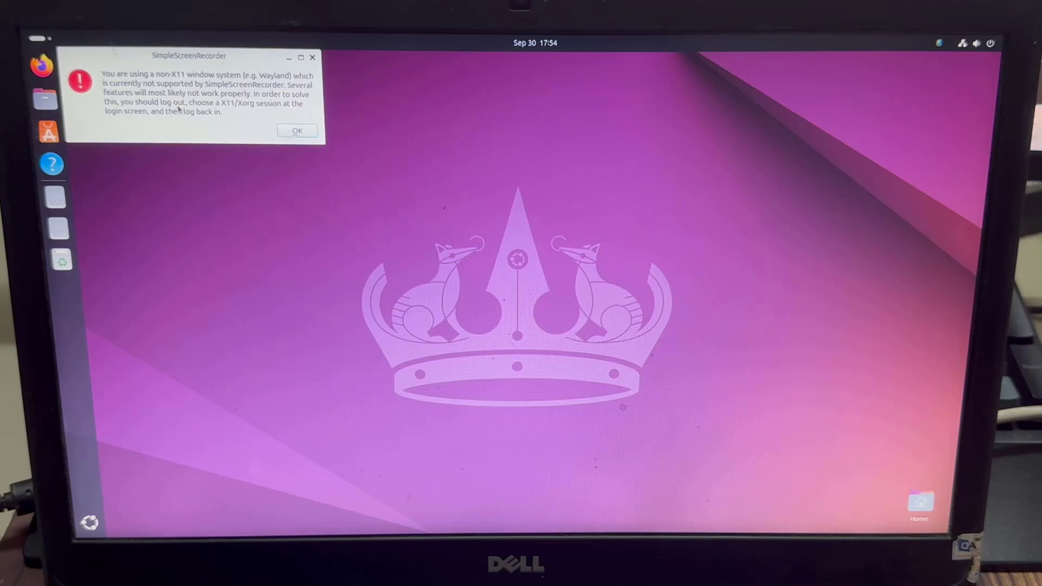
Dismiss the Wayland warning and continue past the welcome page.
left_click(298, 133)
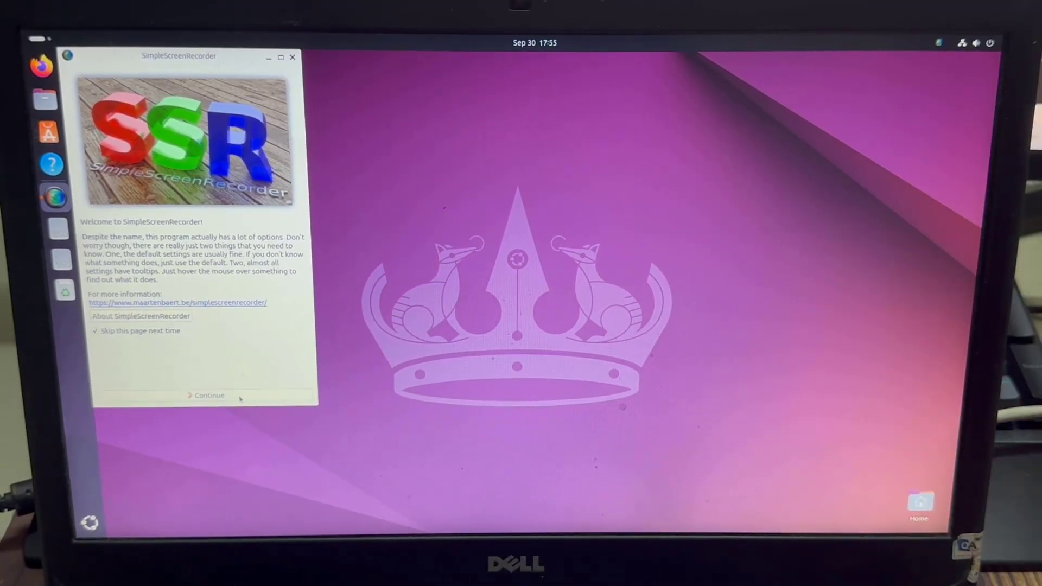
left_click(209, 394)
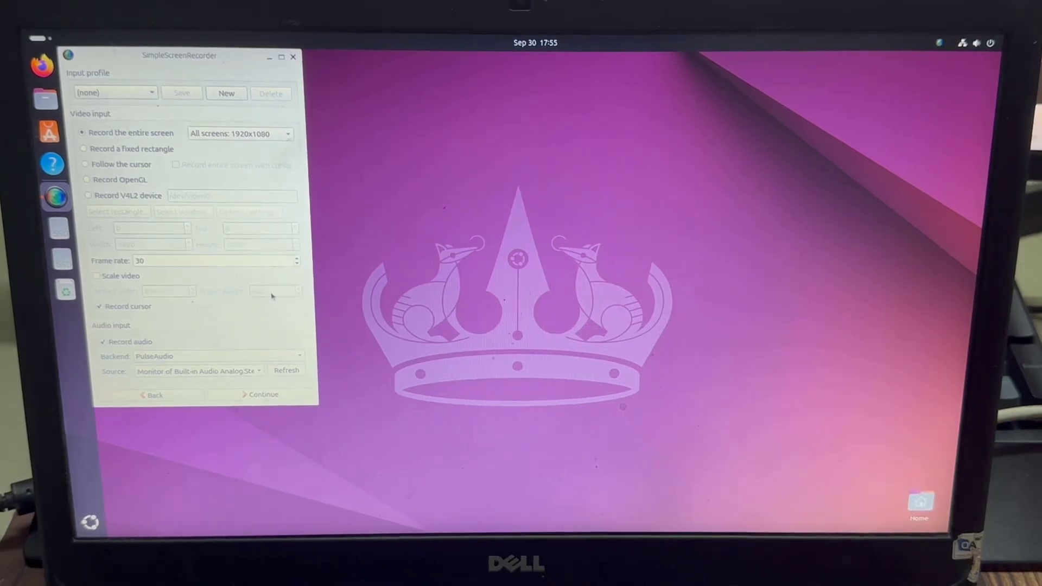
Maximize the recorder window and create an input profile named 'namanhcap'.
left_click(281, 57)
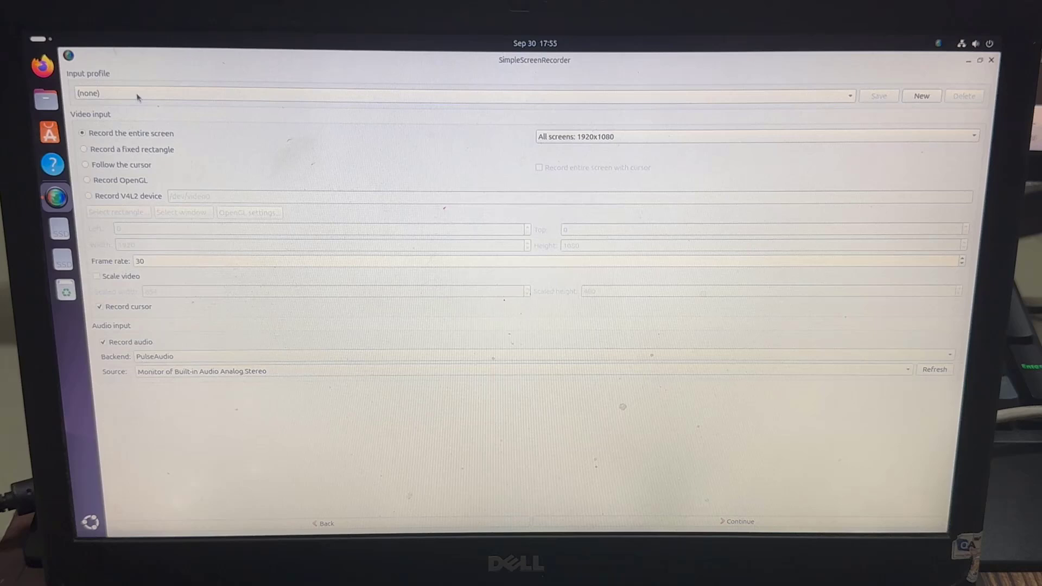
left_click(922, 97)
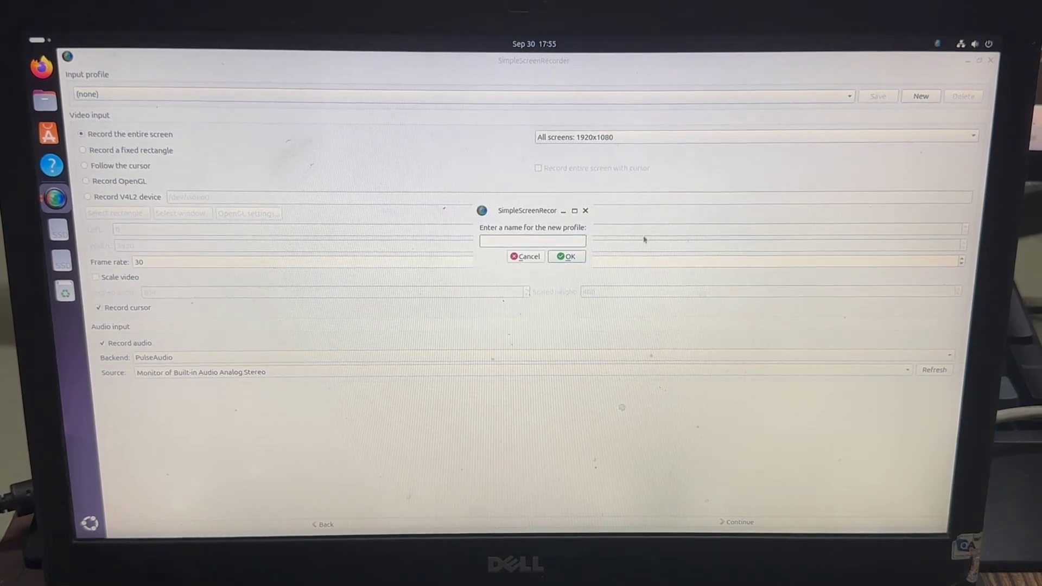
type("namanhcap")
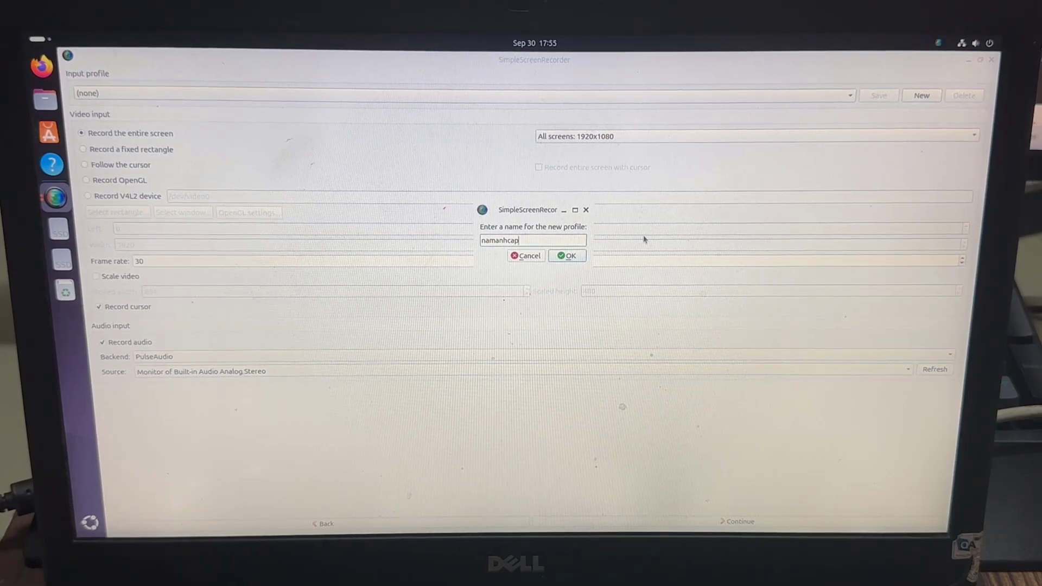
left_click(567, 256)
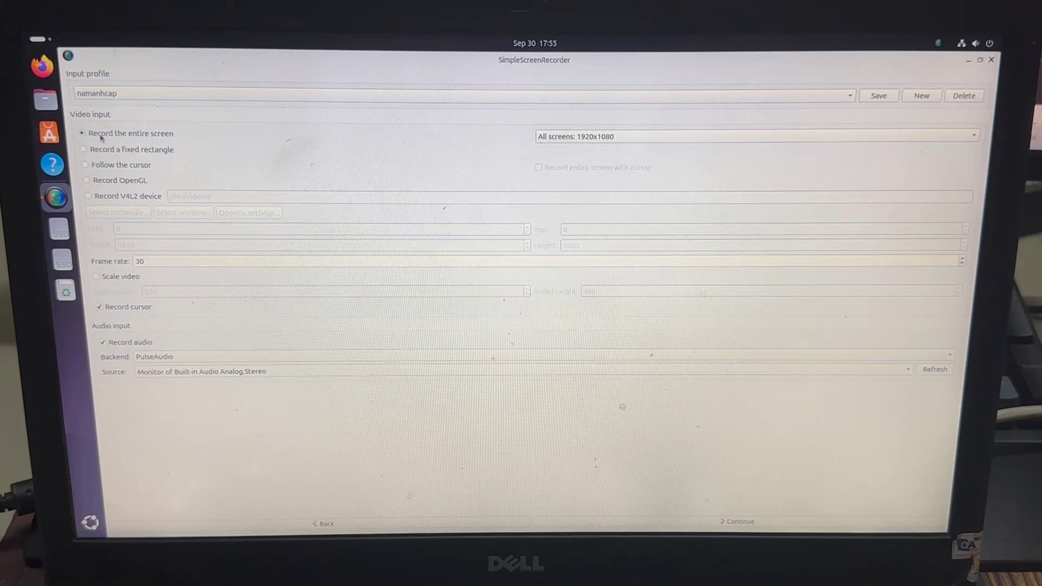
Review the screen choices and keep all screens as the recording area.
left_click(758, 137)
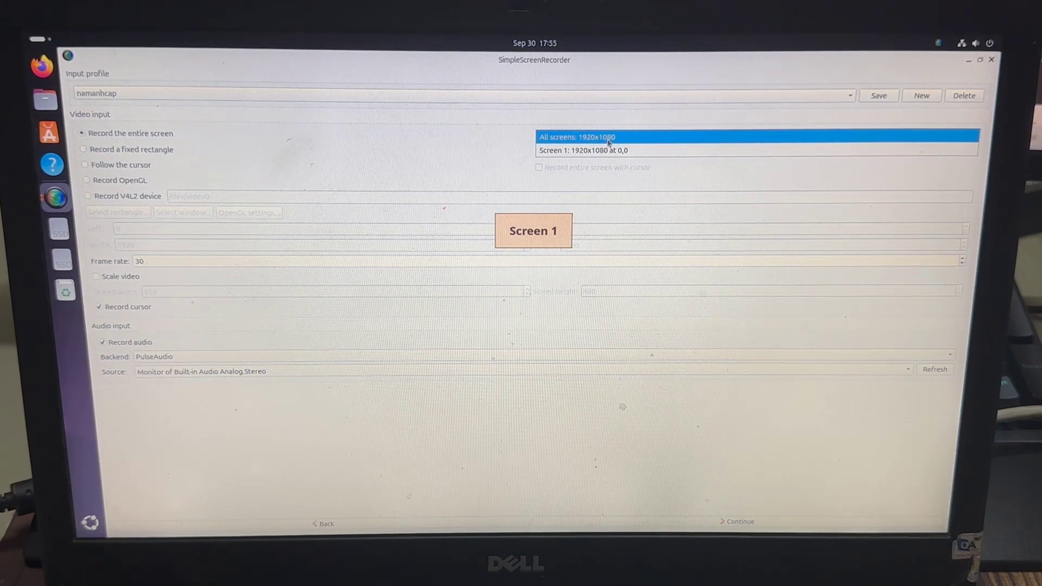
left_click(638, 136)
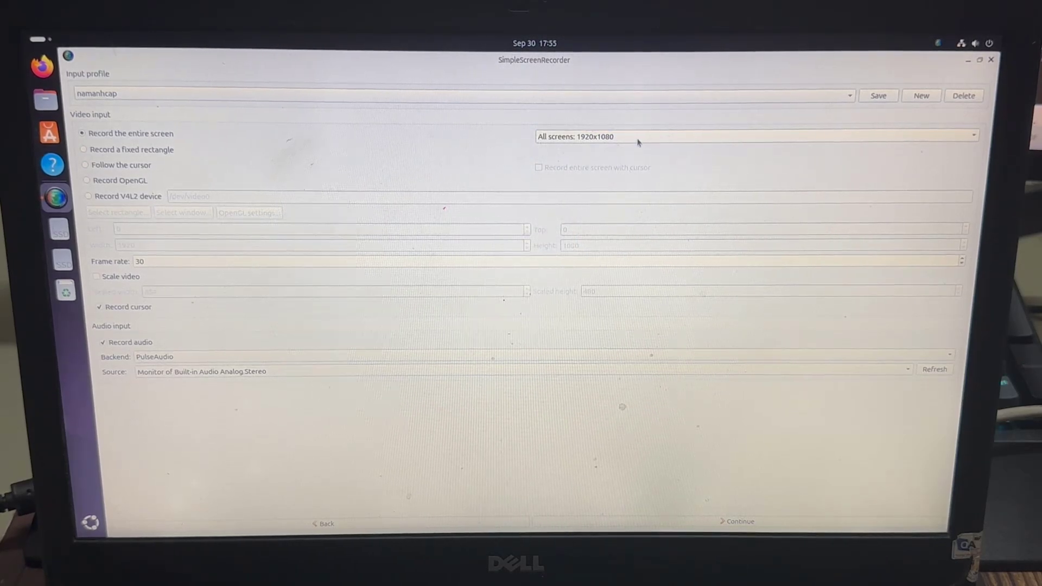
left_click(637, 142)
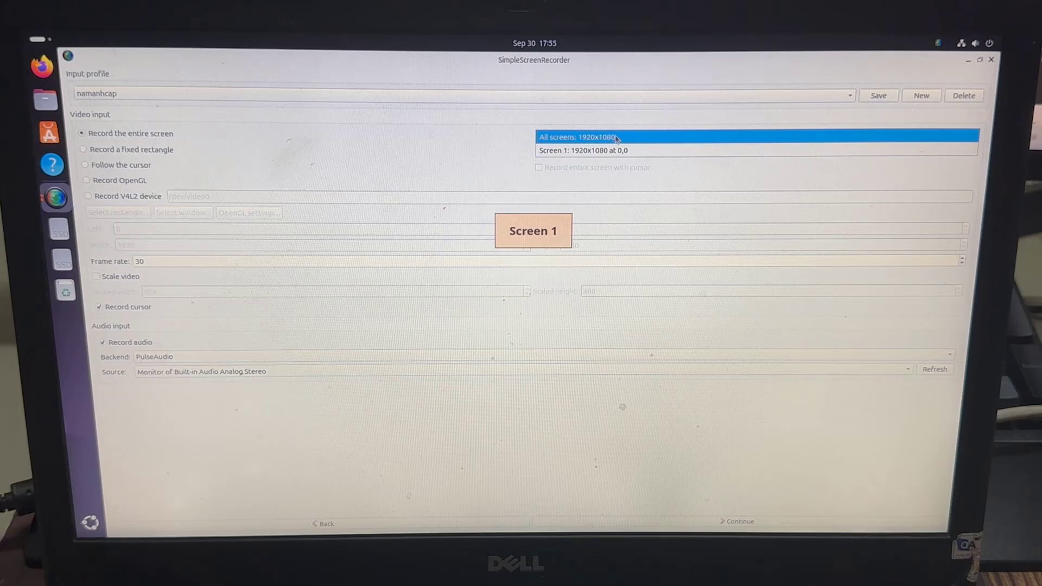
left_click(617, 138)
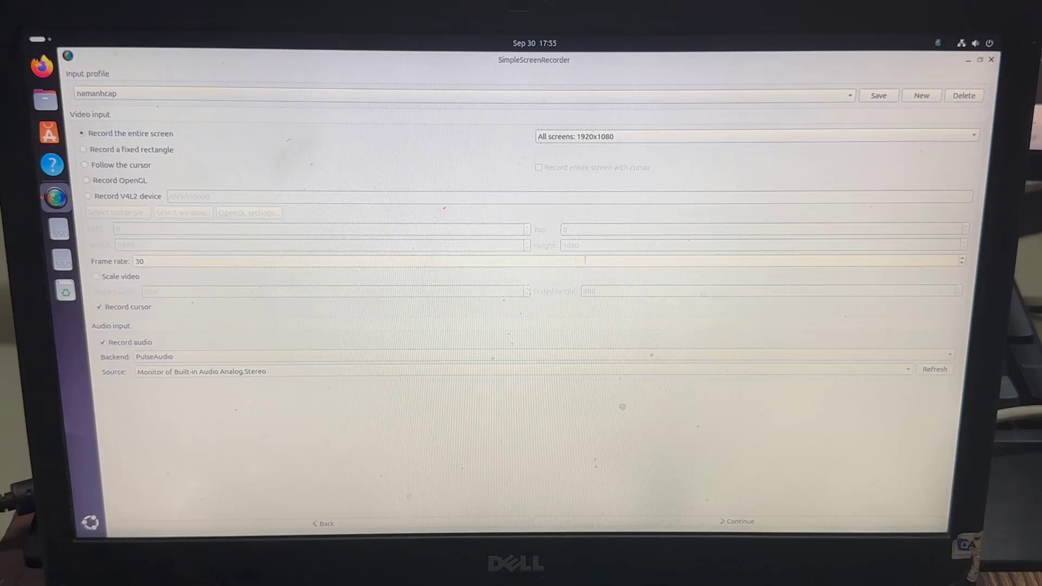
Check the frame rate, keep the built-in monitor audio source, and record a fixed rectangle.
double_click(140, 261)
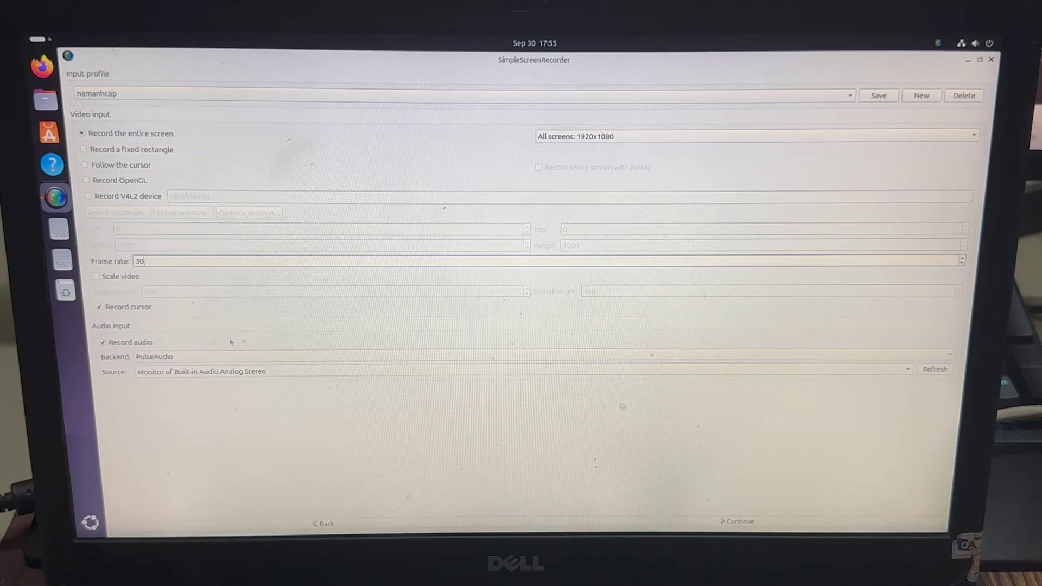
left_click(899, 373)
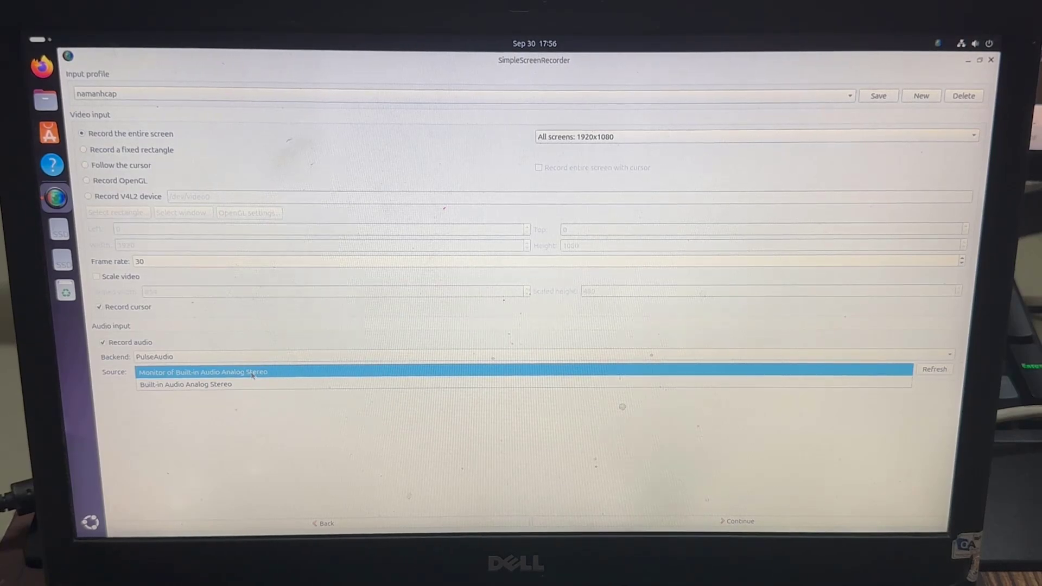
left_click(252, 373)
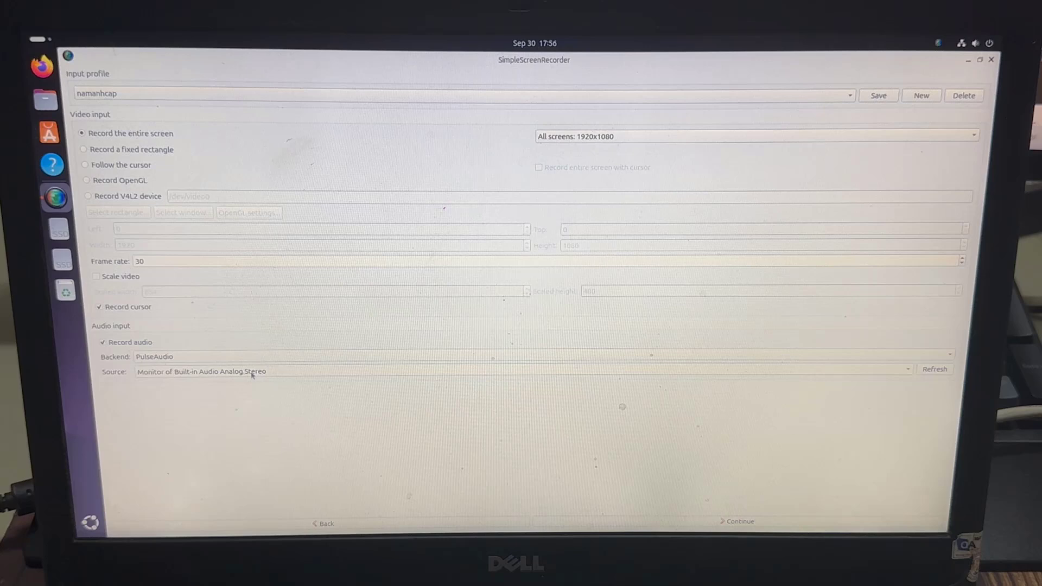
left_click(141, 150)
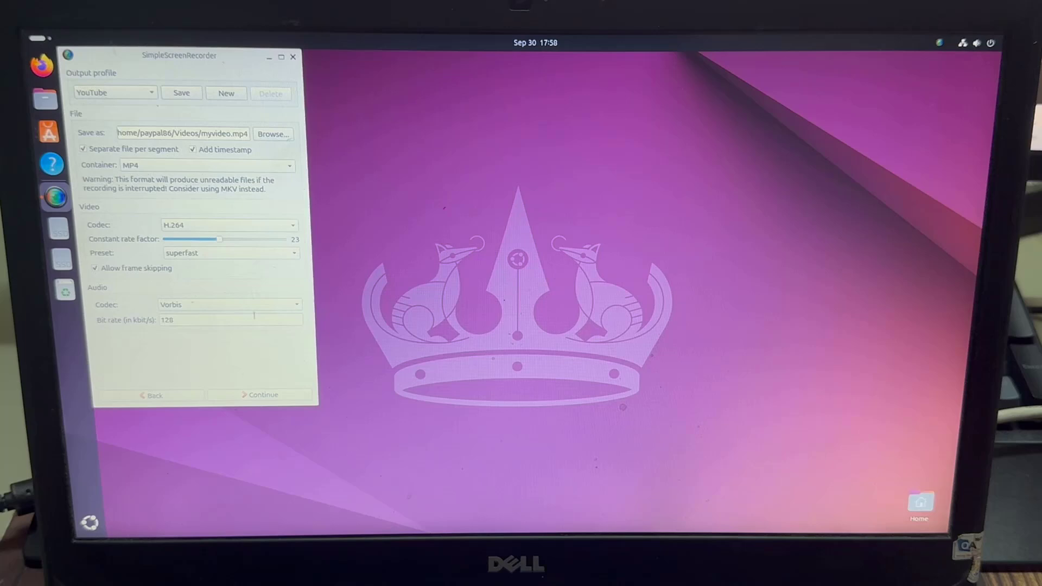
Accept the YouTube MP4/H.264/Vorbis output settings and advance to the Recording page.
left_click(262, 395)
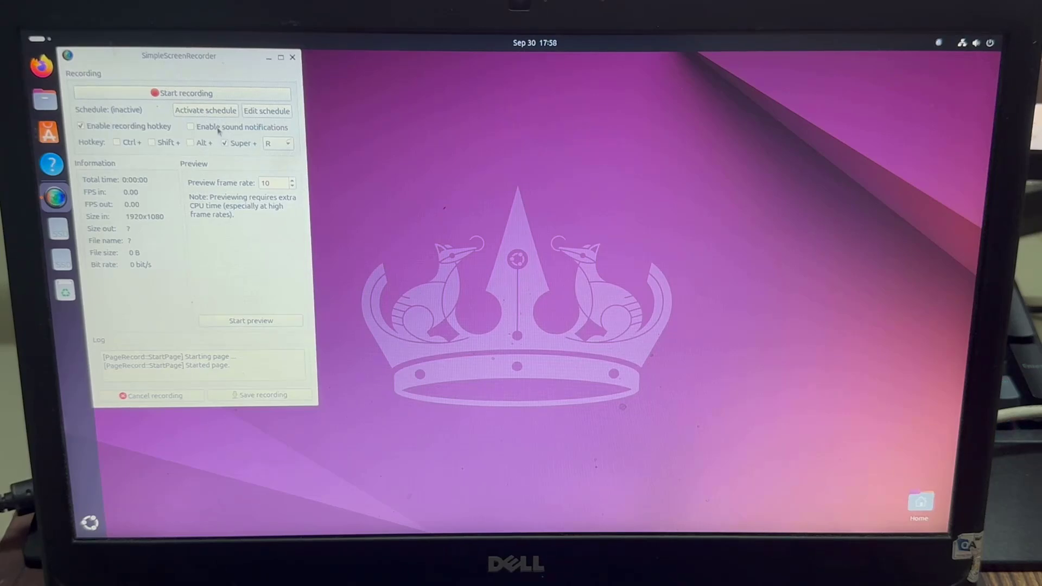
Activate the recording schedule, which currently lists no events.
left_click(206, 110)
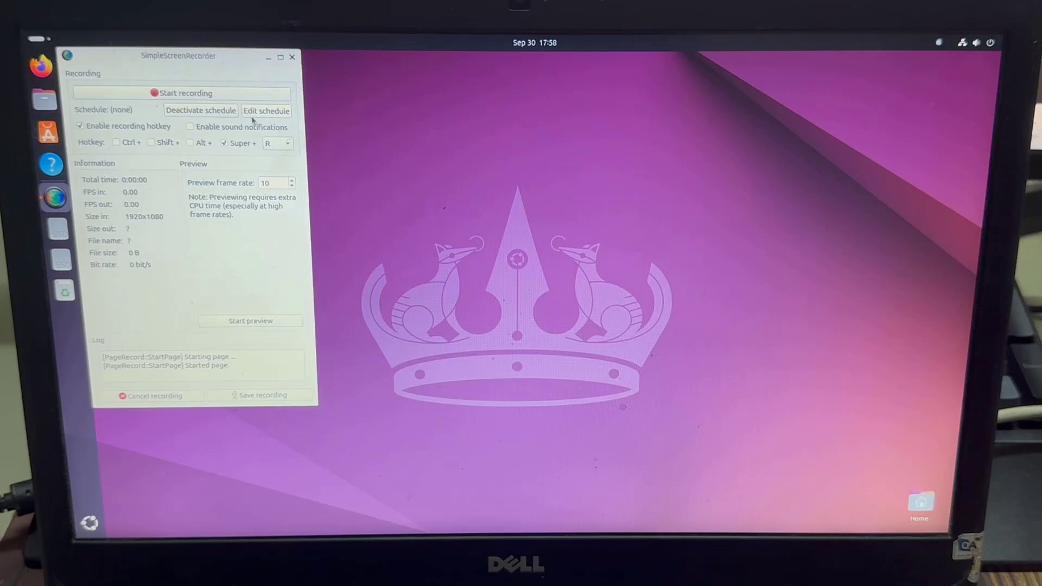
Schedule a 19:00 local-time recording start and start the live preview.
left_click(266, 111)
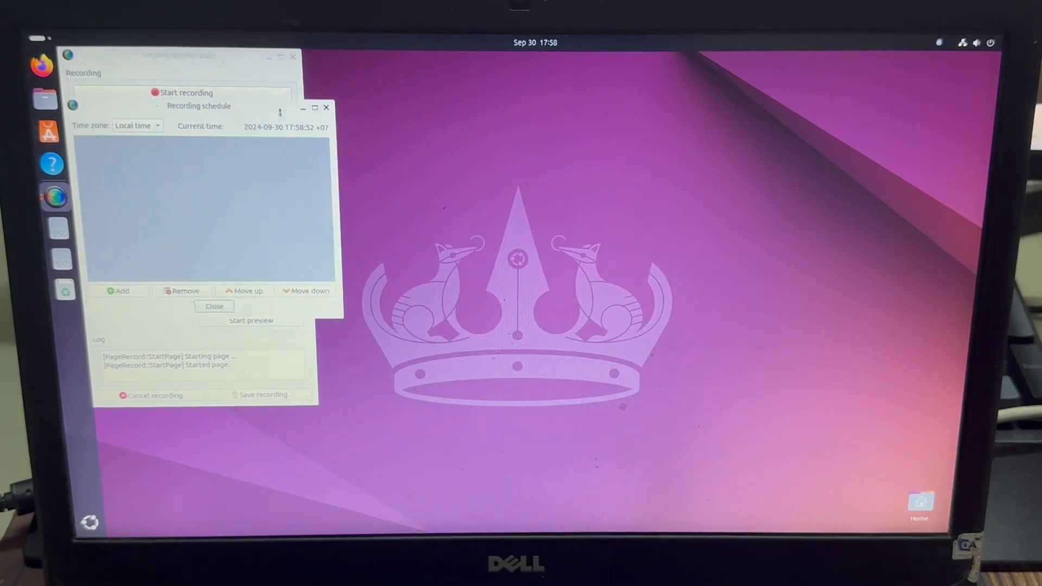
left_click(154, 128)
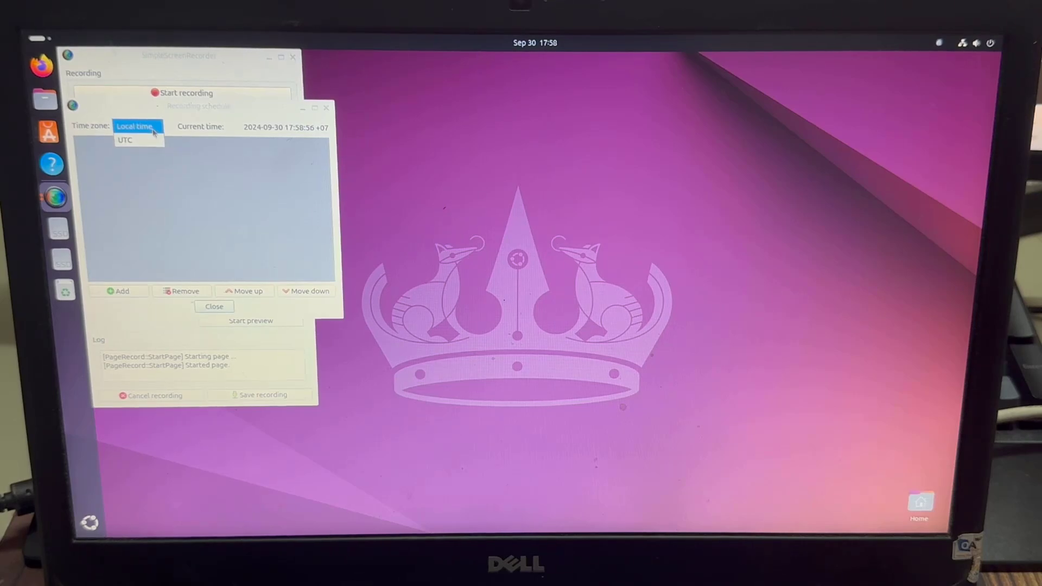
left_click(154, 131)
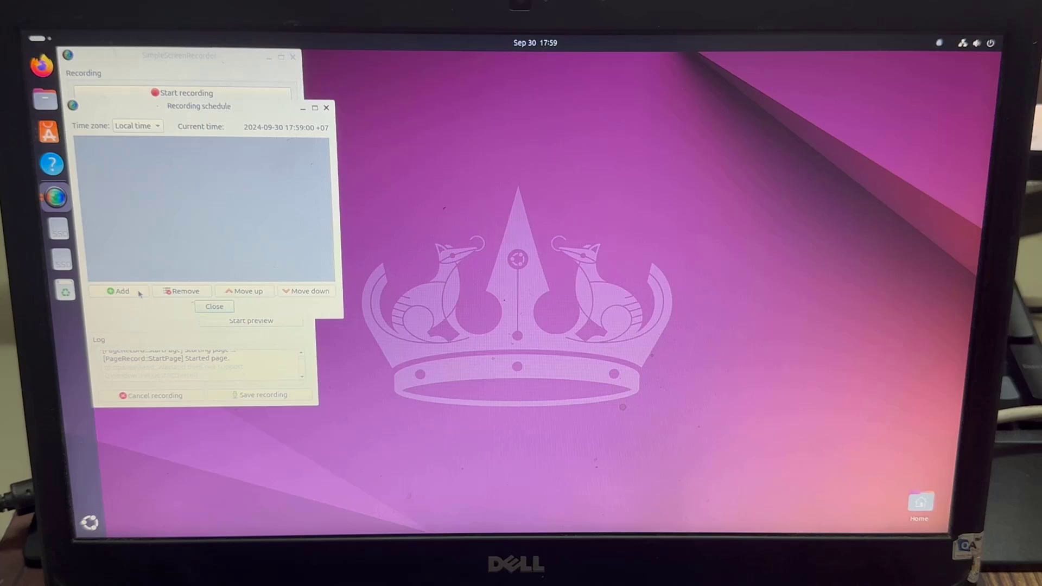
left_click(123, 291)
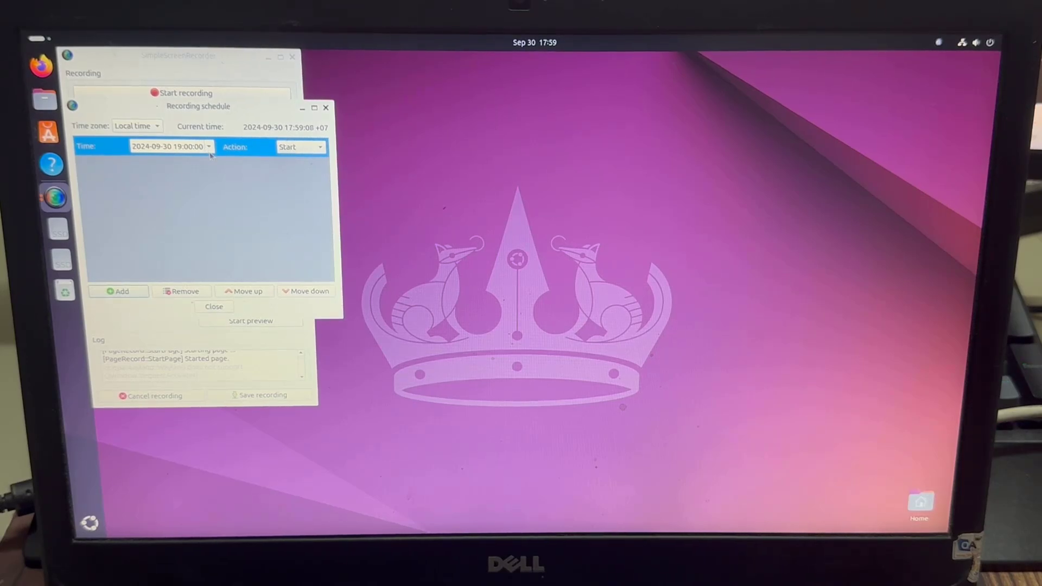
left_click(215, 306)
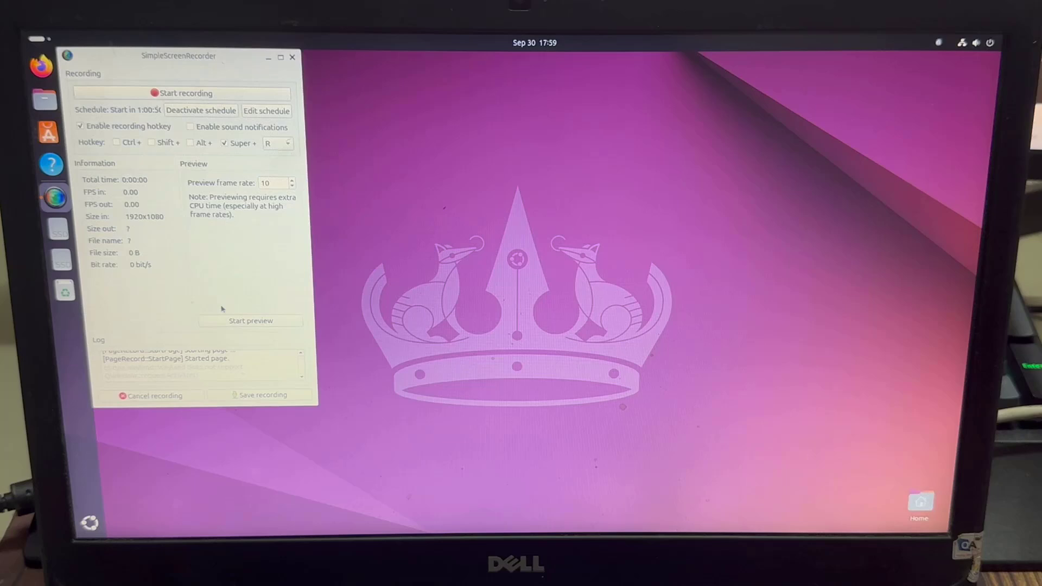
left_click(251, 320)
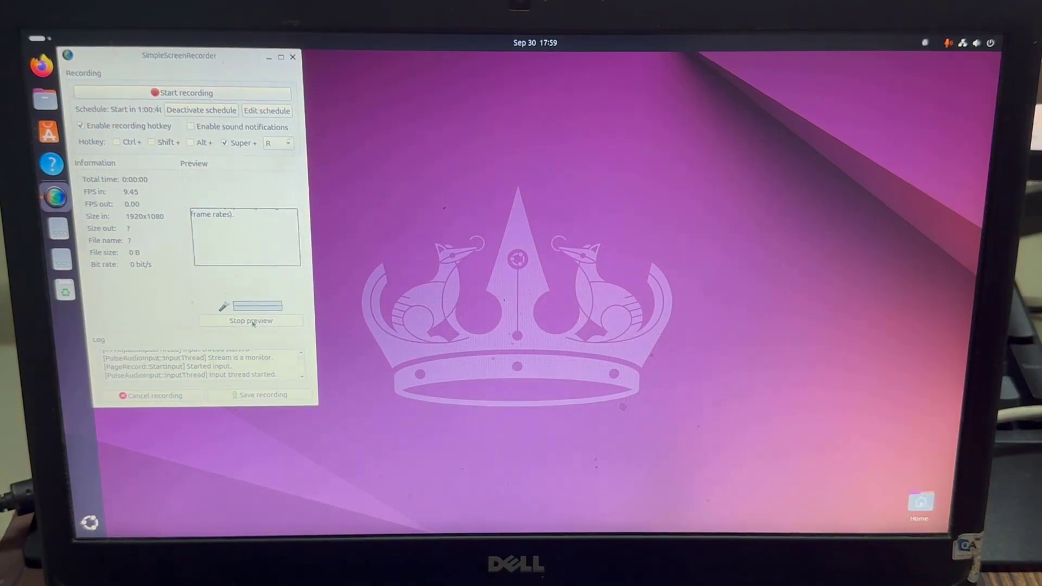